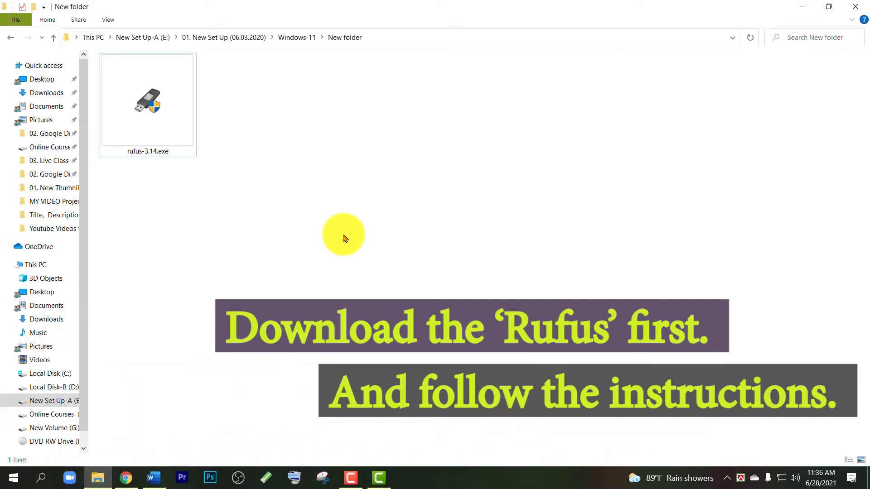
# Run rufus-3.14.exe as administrator and minimize the folder window behind it.
pyautogui.click(157, 121)
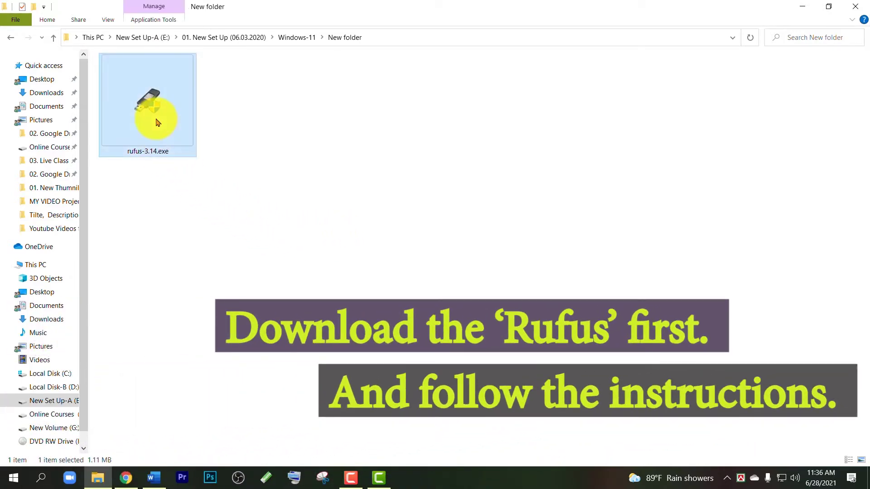
pyautogui.rightClick(156, 121)
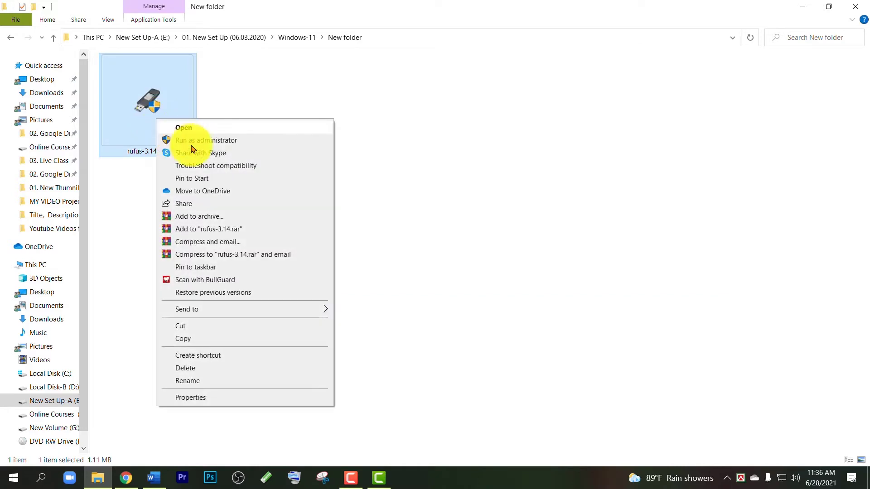
pyautogui.click(241, 146)
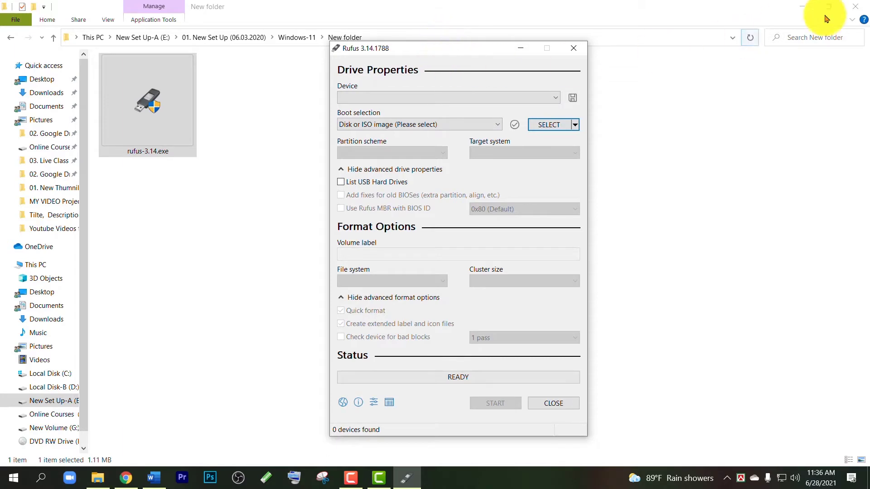
pyautogui.click(805, 8)
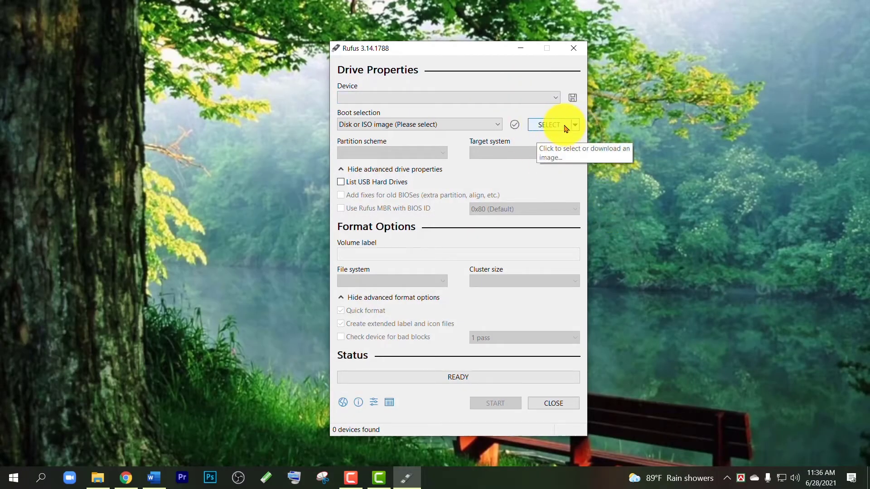
# Switch the boot image source from selecting to downloading and start the ISO image download dialog.
pyautogui.click(576, 126)
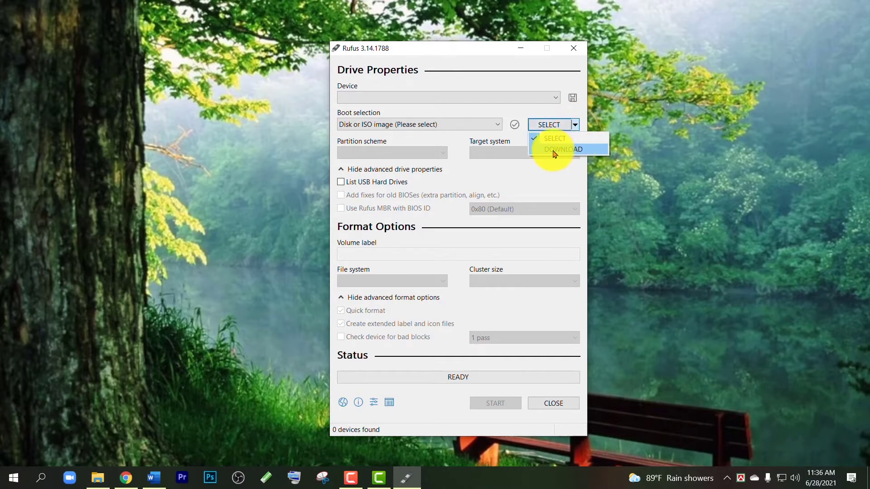
pyautogui.click(570, 150)
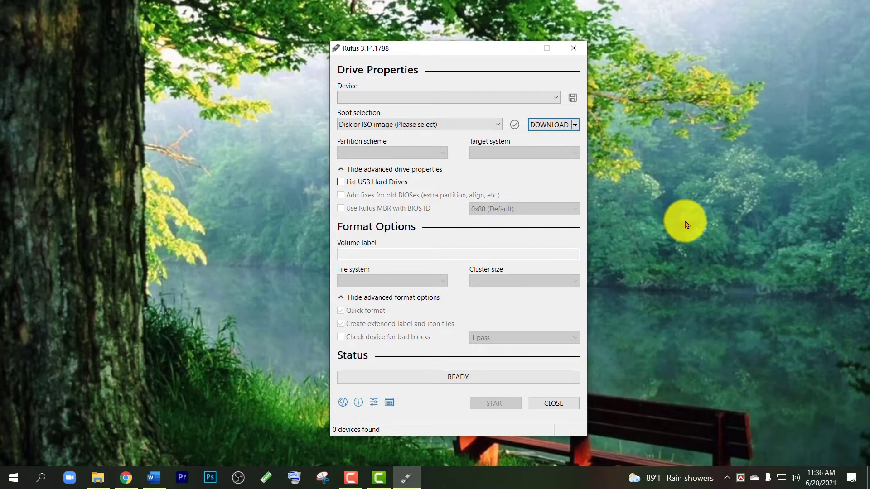
pyautogui.click(540, 127)
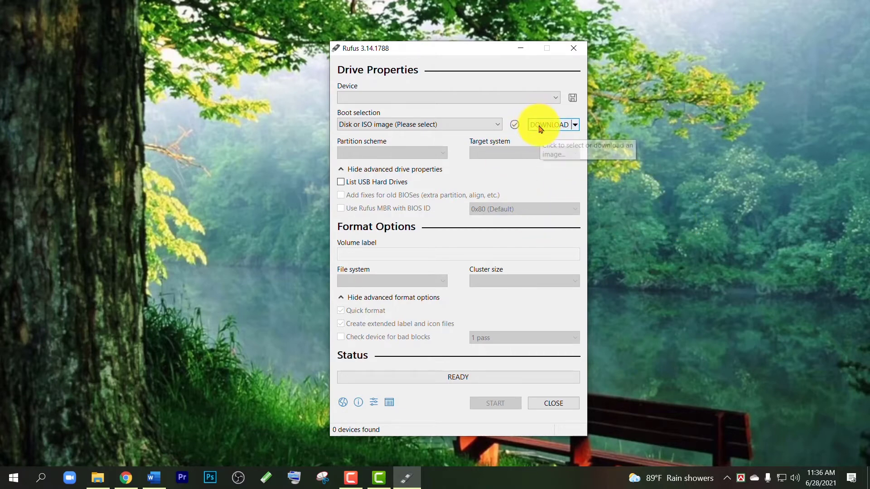
pyautogui.click(543, 127)
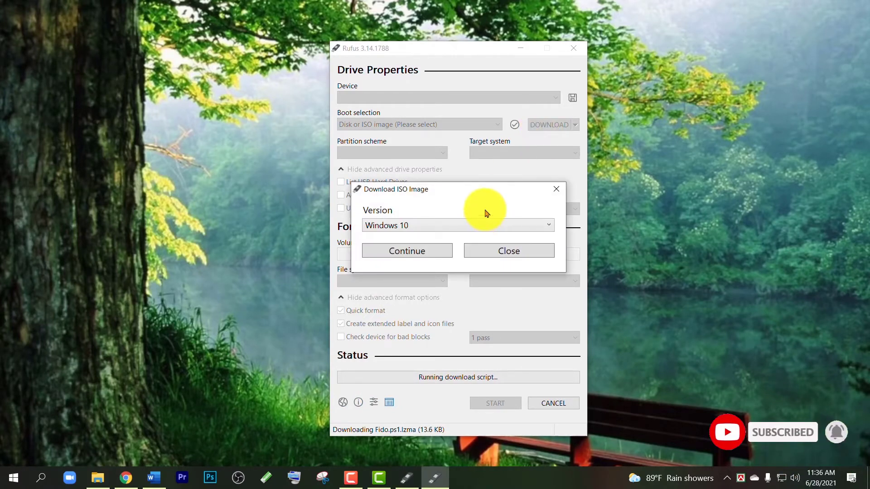
# Choose Windows 10 as the version to download and continue to the release choice.
pyautogui.click(401, 226)
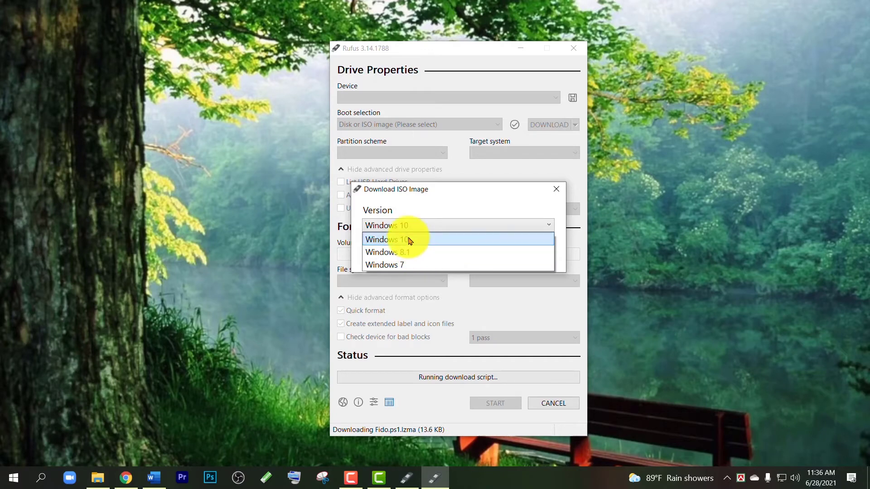
pyautogui.click(464, 194)
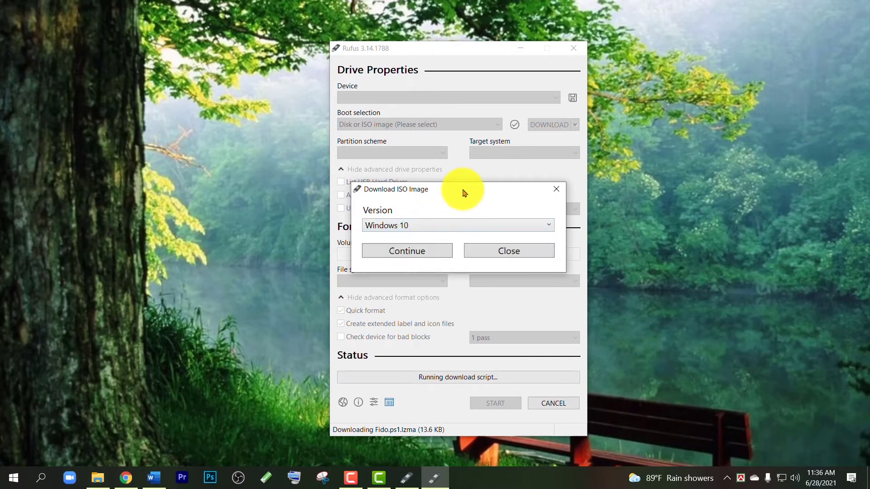
pyautogui.click(409, 228)
pyautogui.click(407, 229)
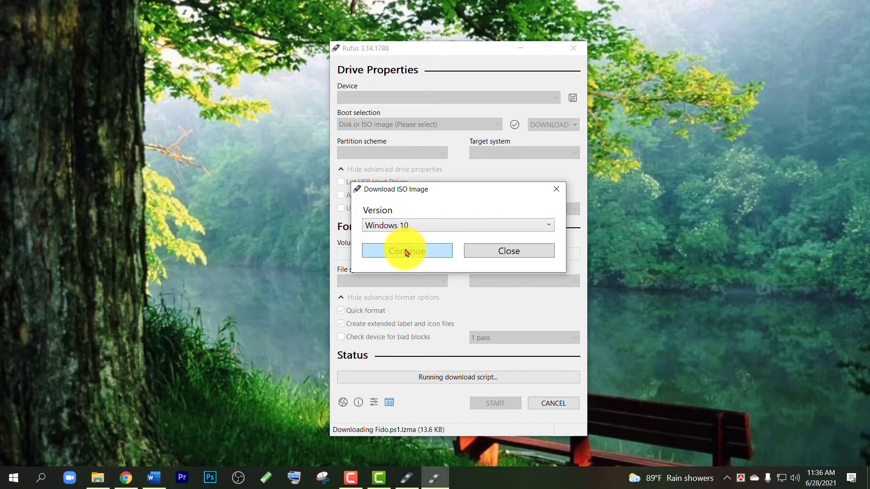
pyautogui.click(405, 253)
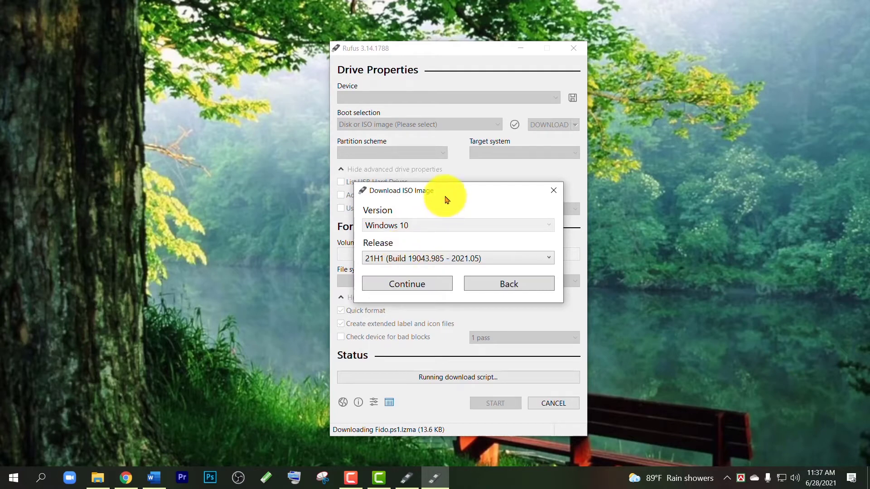
# Choose the 21H1 (Build 19043.985 - 2021.05) release and continue to the edition choice.
pyautogui.moveTo(445, 195); pyautogui.dragTo(438, 144)
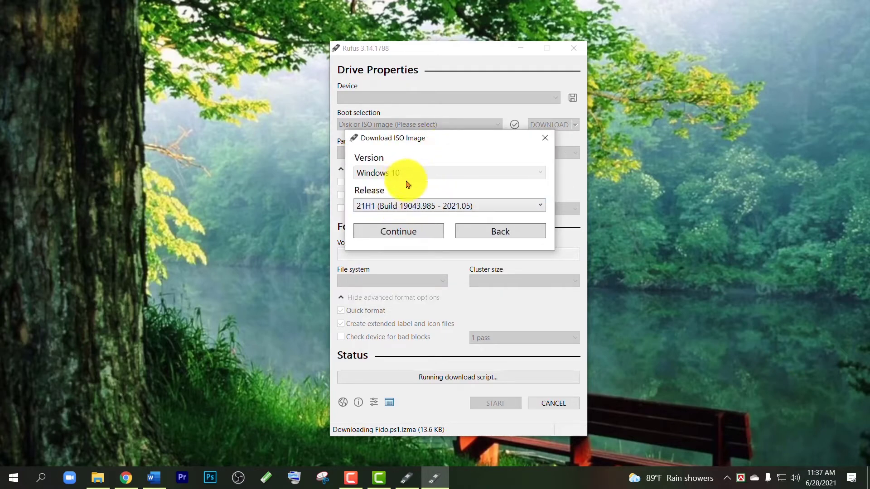
pyautogui.click(401, 206)
pyautogui.scroll(-2, 414, 294)
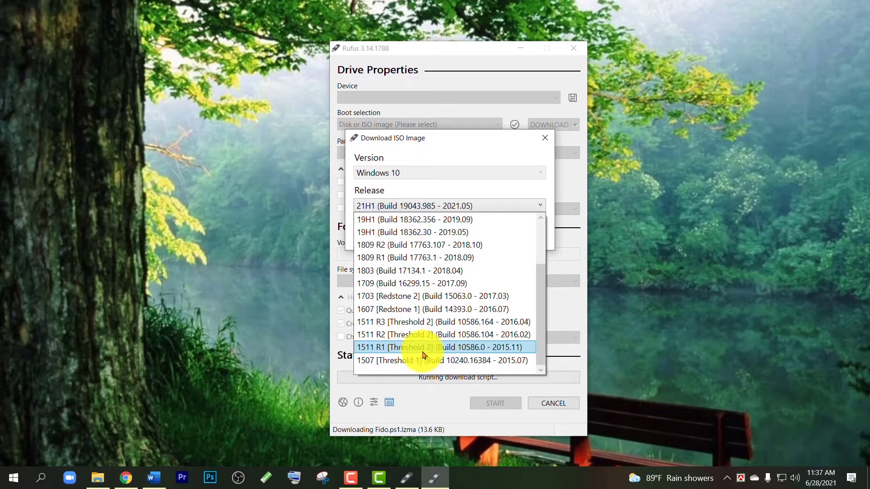
pyautogui.scroll(2, 423, 330)
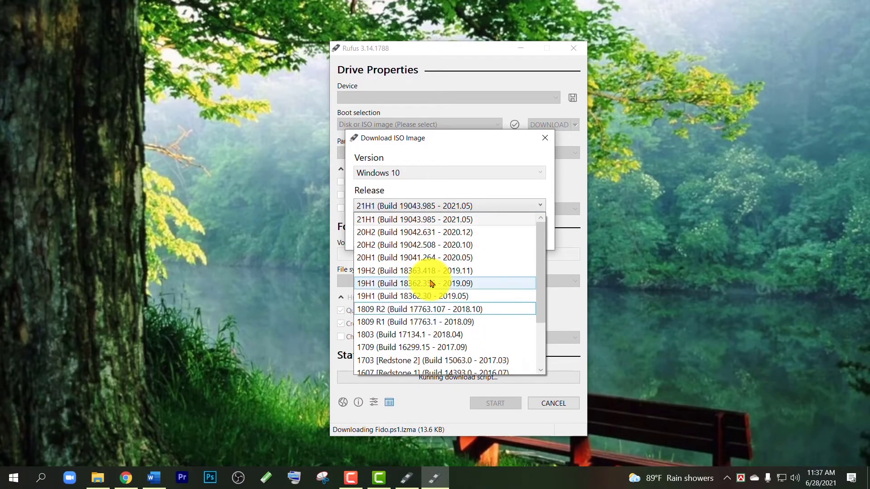
pyautogui.click(370, 221)
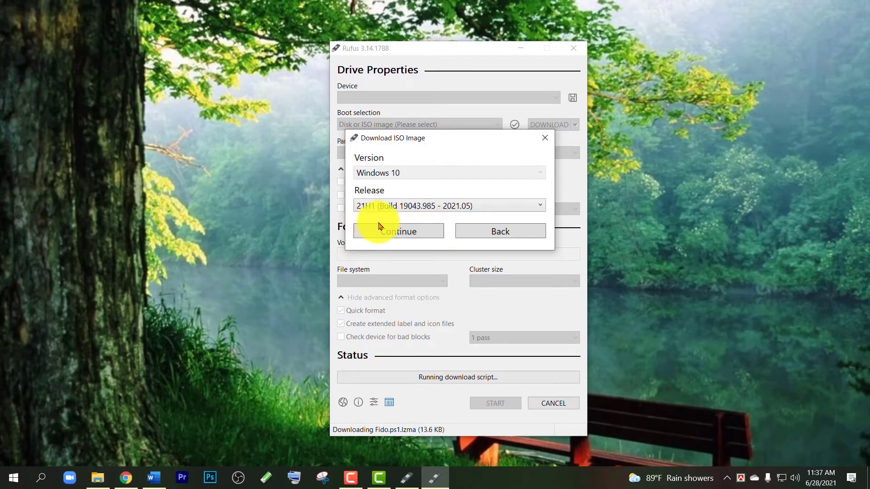
pyautogui.moveTo(450, 140); pyautogui.dragTo(457, 121)
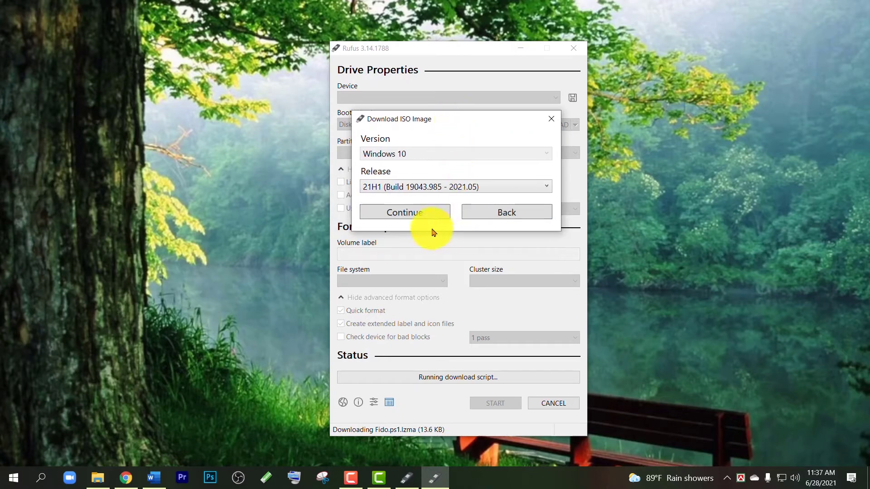
pyautogui.click(405, 217)
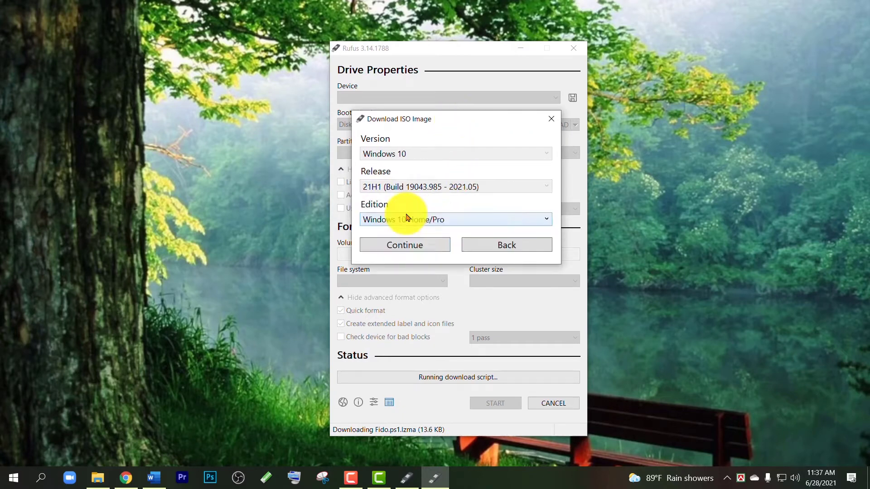
# Set the edition to Windows 10 Home/Pro and the language to English International, continuing to the architecture choice.
pyautogui.click(428, 224)
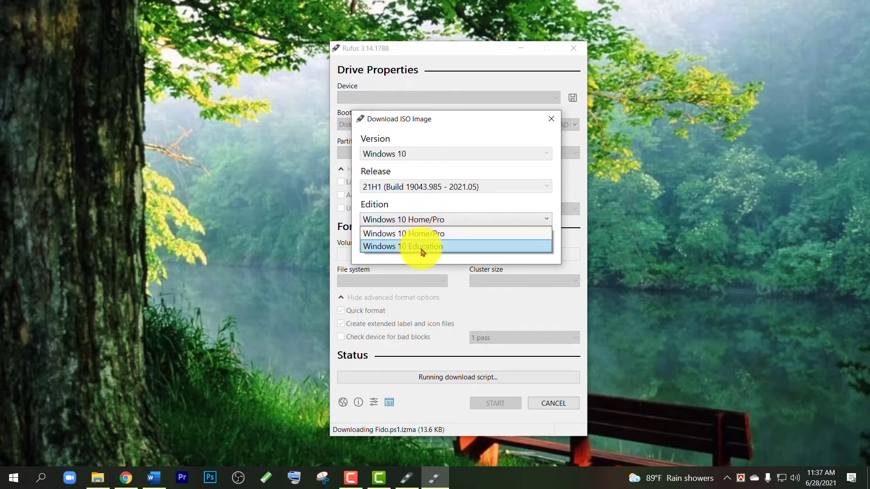
pyautogui.click(427, 234)
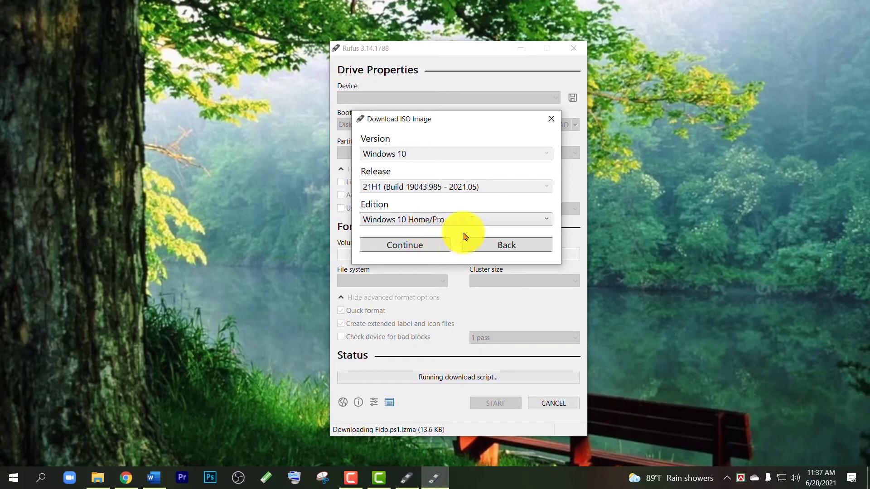
pyautogui.click(406, 246)
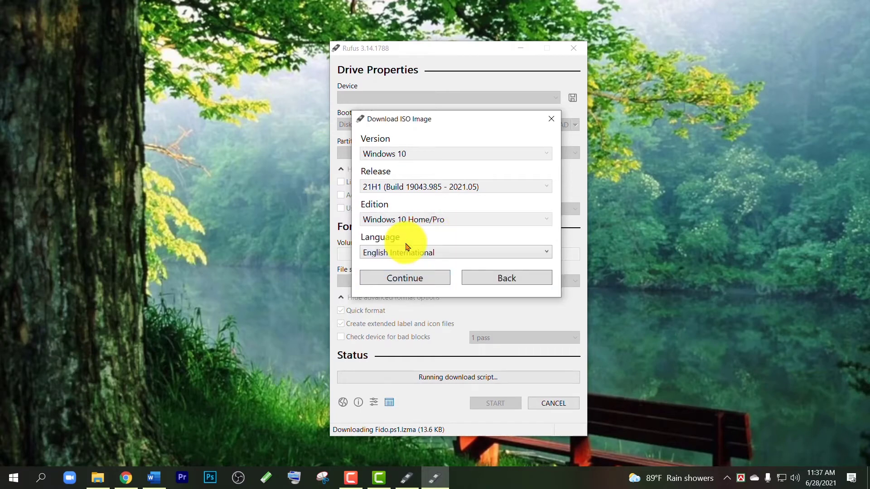
pyautogui.click(404, 256)
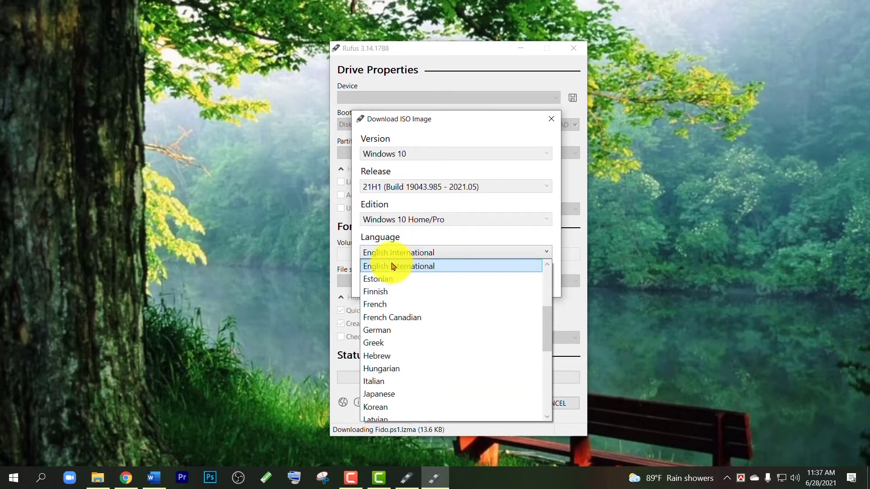
pyautogui.click(405, 266)
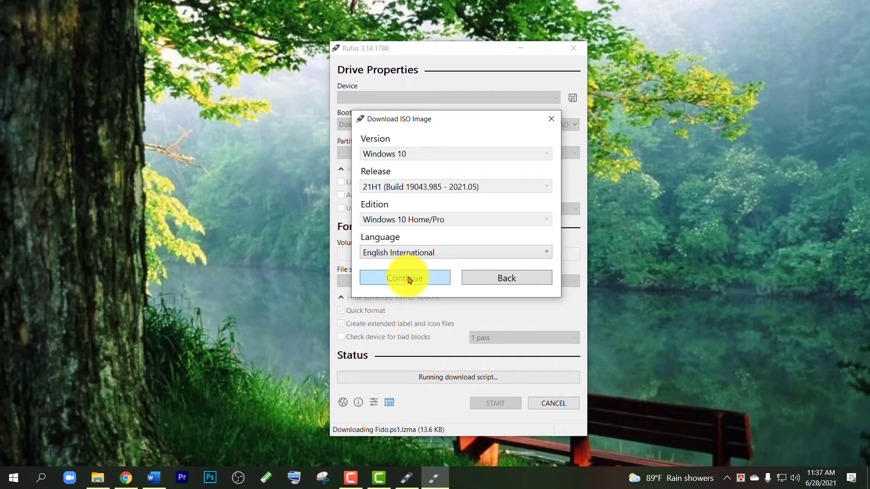
pyautogui.click(409, 280)
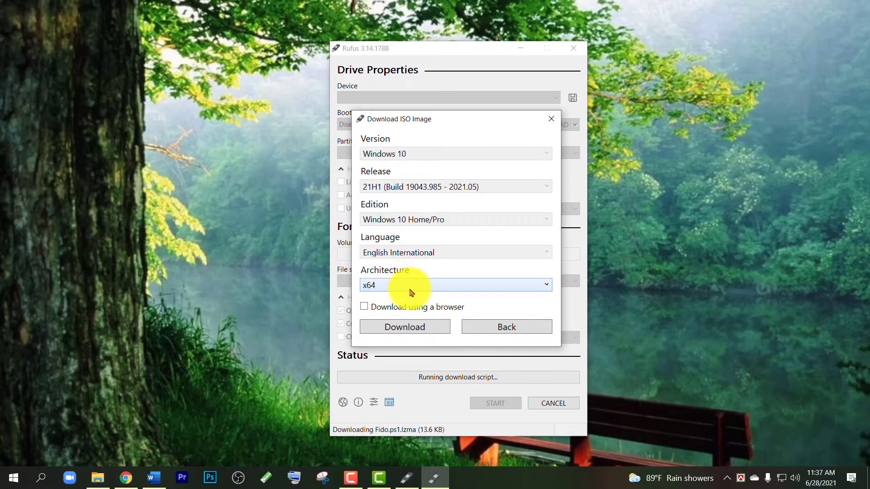
# Set the architecture to x64 and start the ISO download using a browser.
pyautogui.click(433, 285)
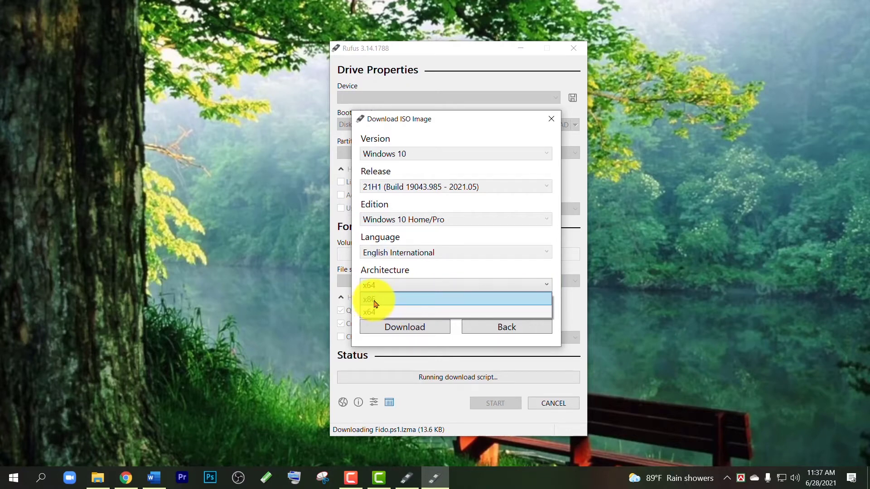
pyautogui.click(397, 314)
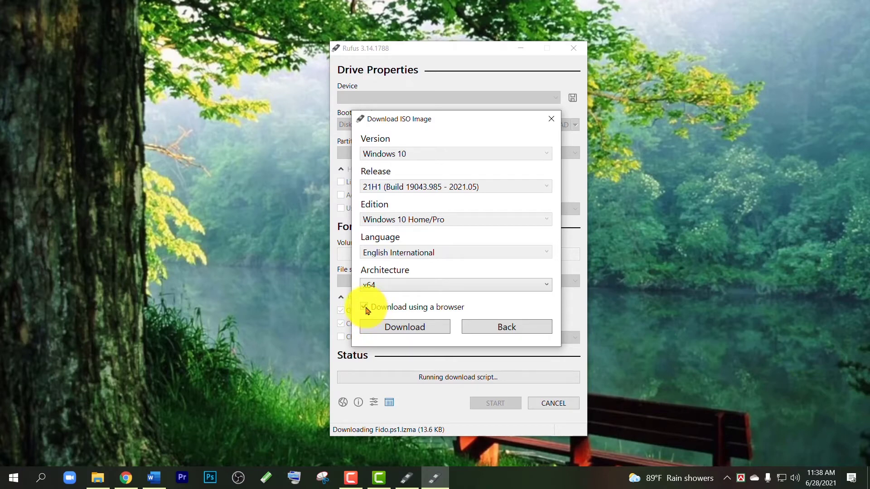
pyautogui.click(411, 327)
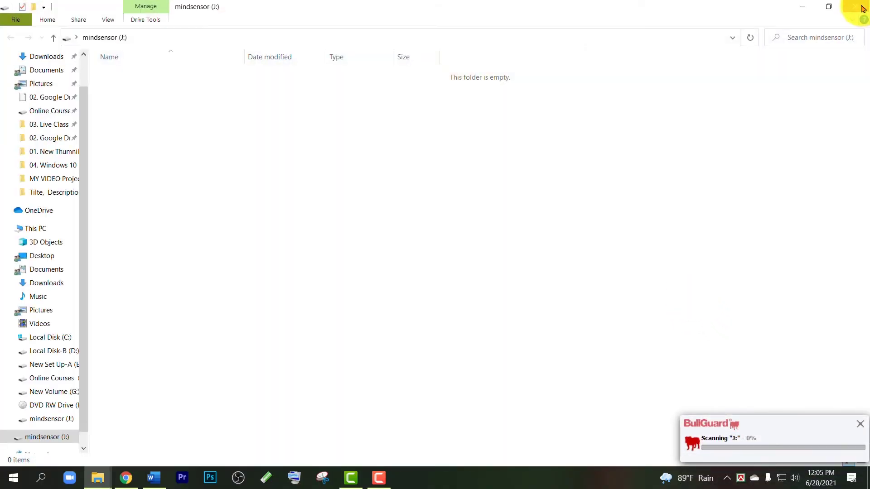
# Close the empty J: drive window and run rufus-3.14.exe as administrator from the "04. Windows 10 - 23 June 2021" folder.
pyautogui.click(862, 7)
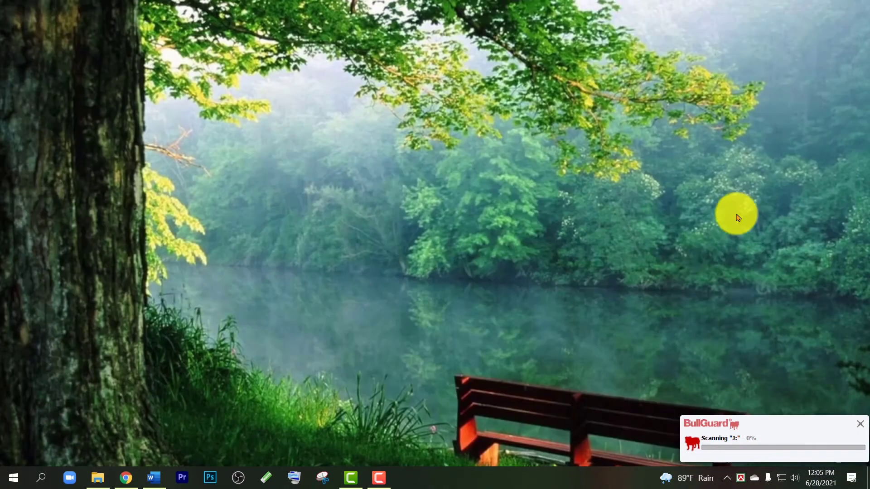
pyautogui.click(98, 479)
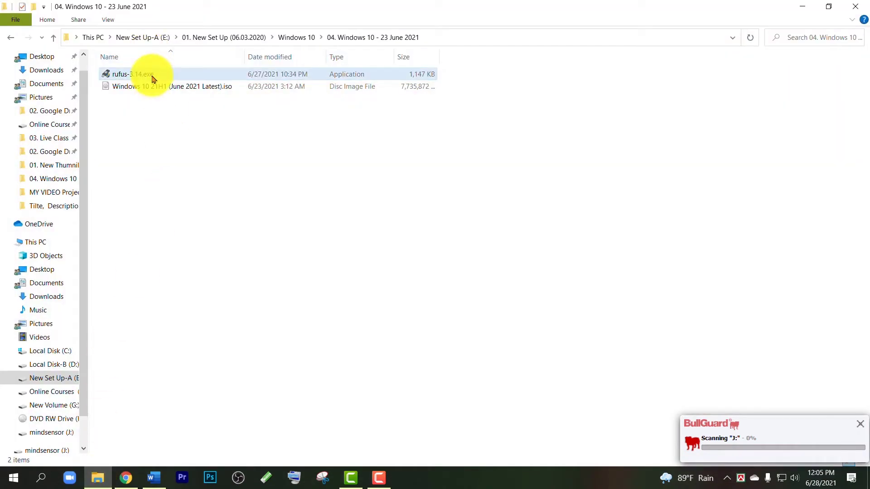
pyautogui.click(152, 79)
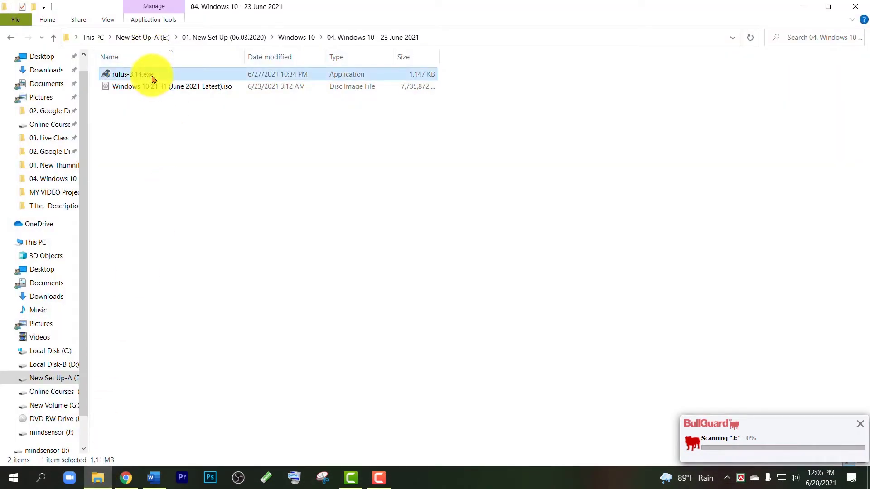
pyautogui.rightClick(153, 79)
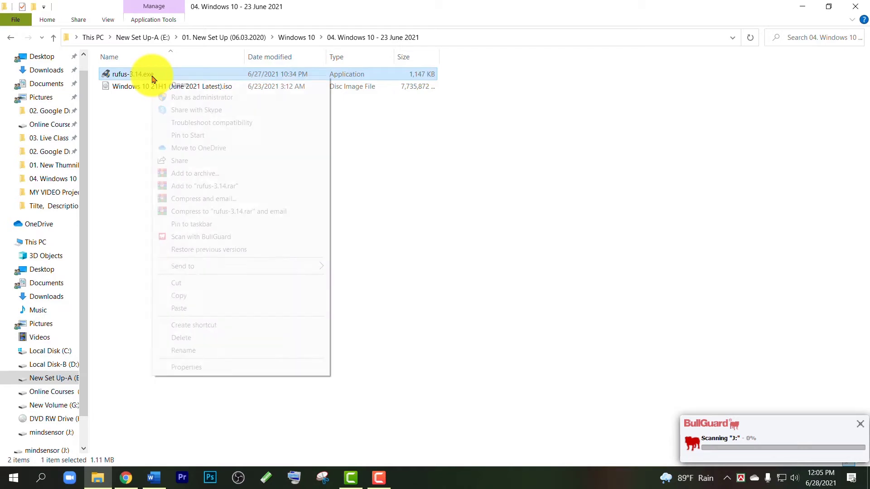
pyautogui.click(231, 99)
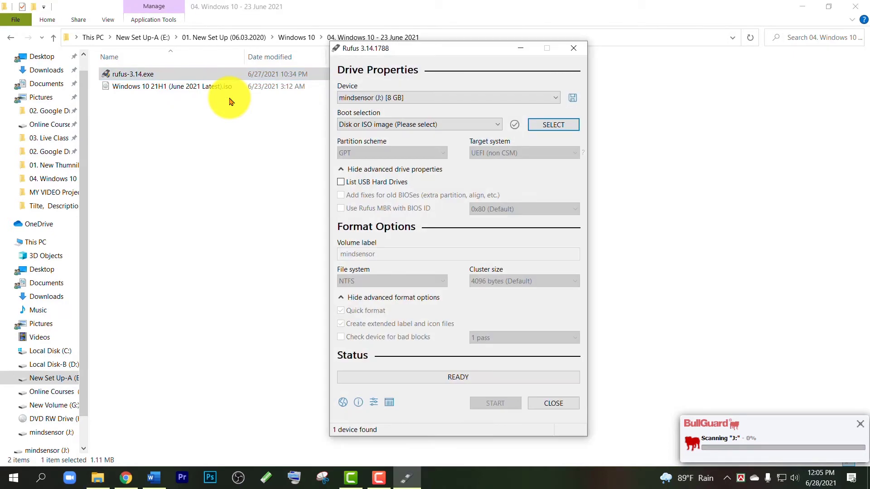
# Load "Windows 10 21H1 (June 2021 Latest).iso" into Rufus as the boot image for the mindsensor (J:) drive.
pyautogui.moveTo(462, 49); pyautogui.dragTo(443, 26)
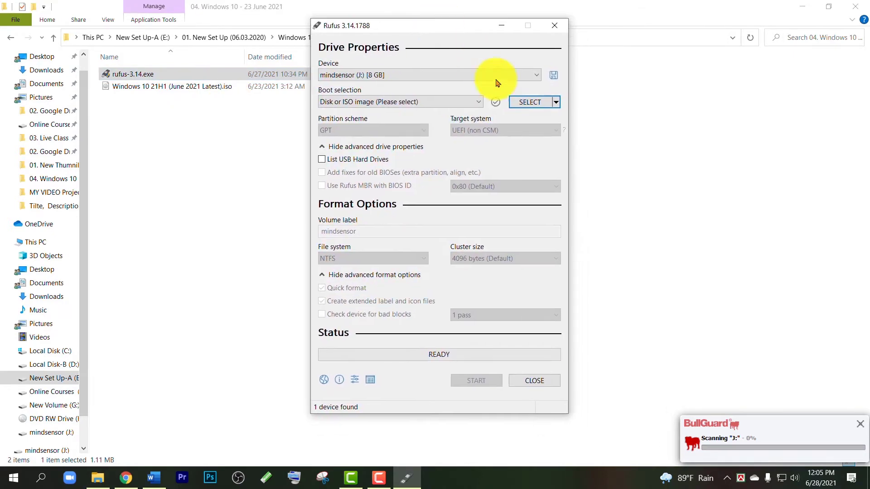
pyautogui.click(524, 105)
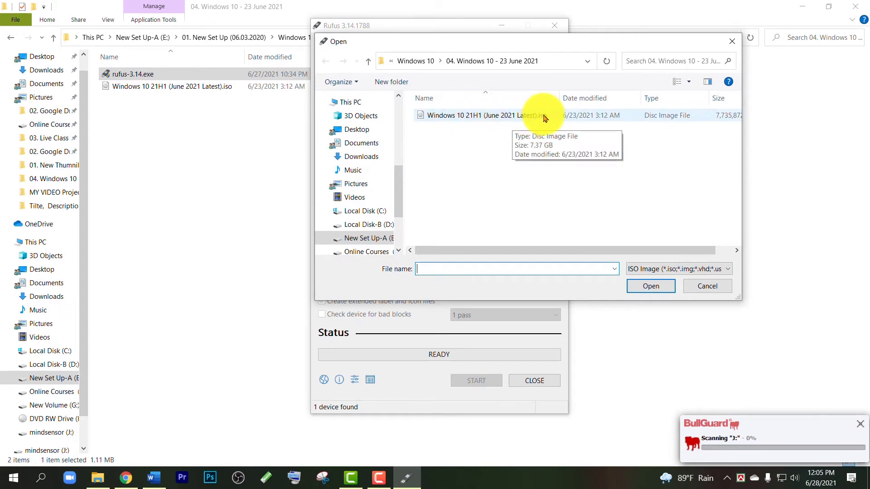
pyautogui.click(512, 117)
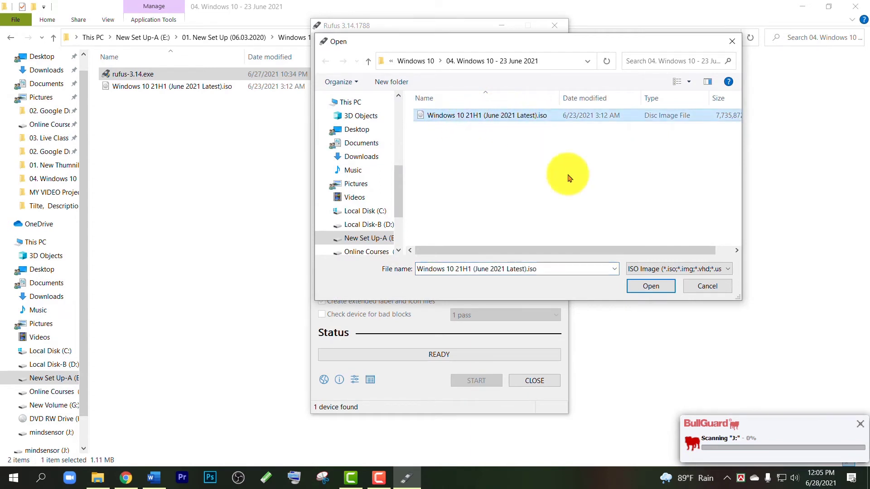
pyautogui.click(649, 287)
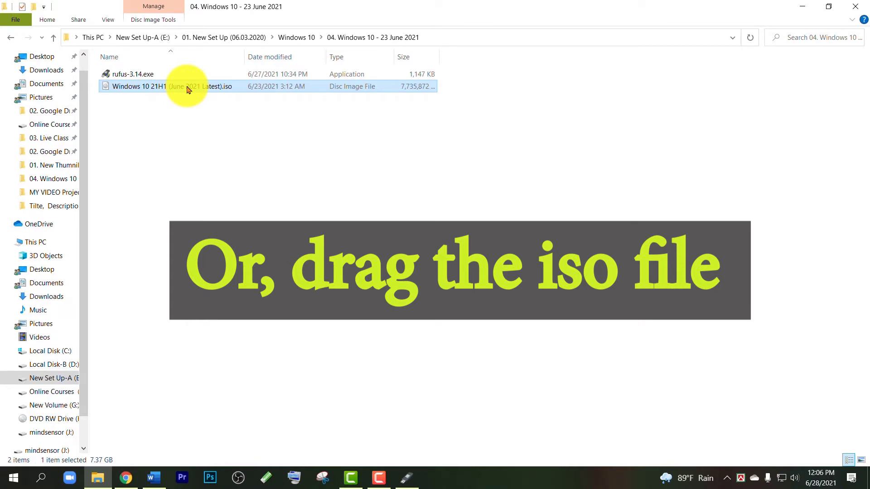
pyautogui.moveTo(188, 87); pyautogui.dragTo(660, 165)
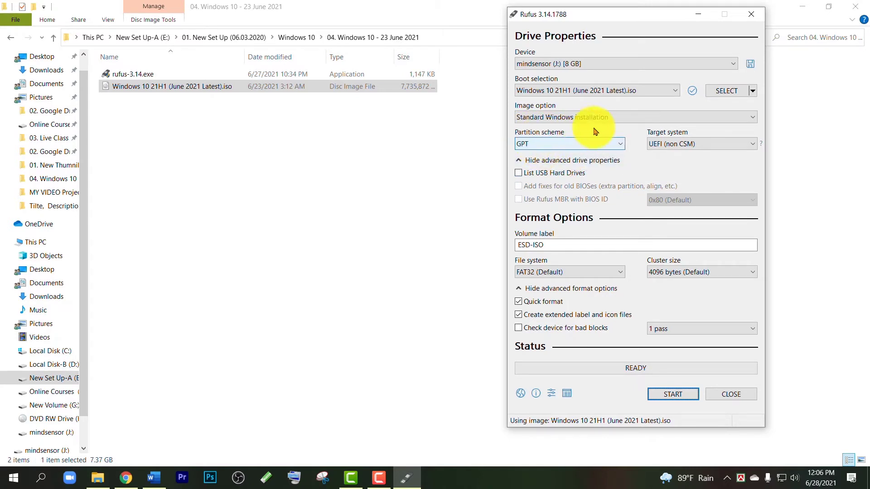
# Switch to Disk Management and check the partition style of Disk 0 in its volume properties.
pyautogui.click(556, 145)
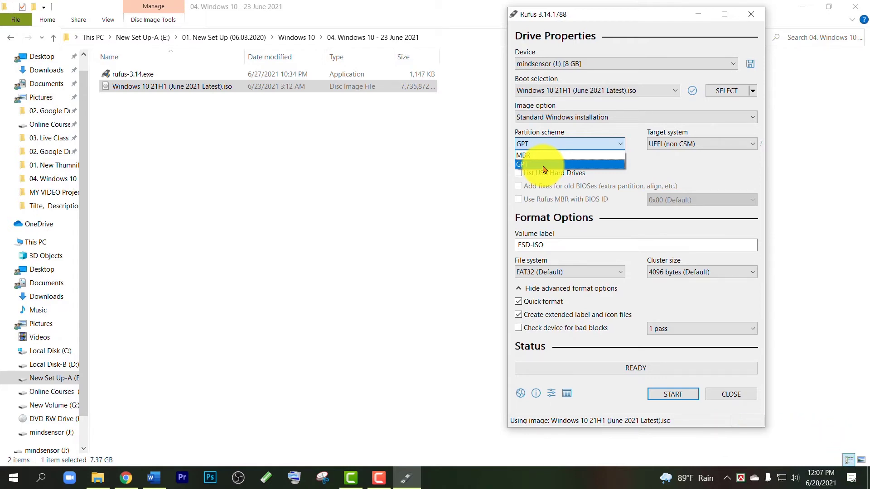
pyautogui.click(462, 165)
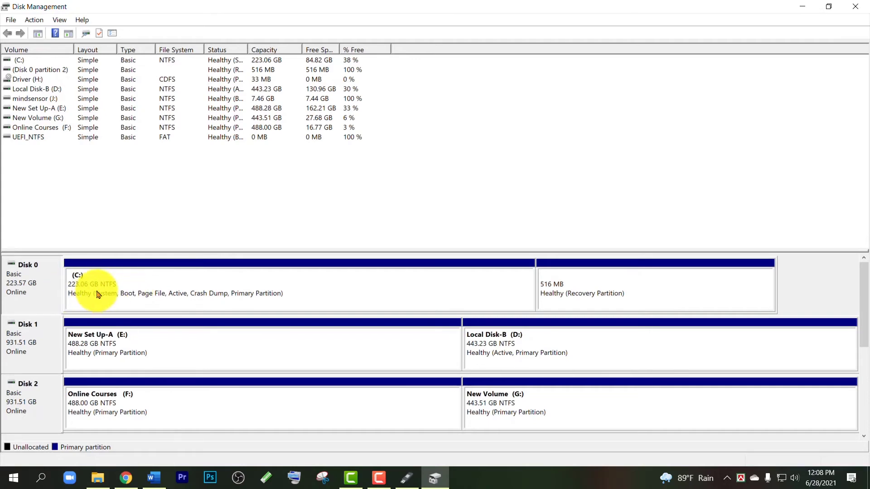
pyautogui.doubleClick(47, 293)
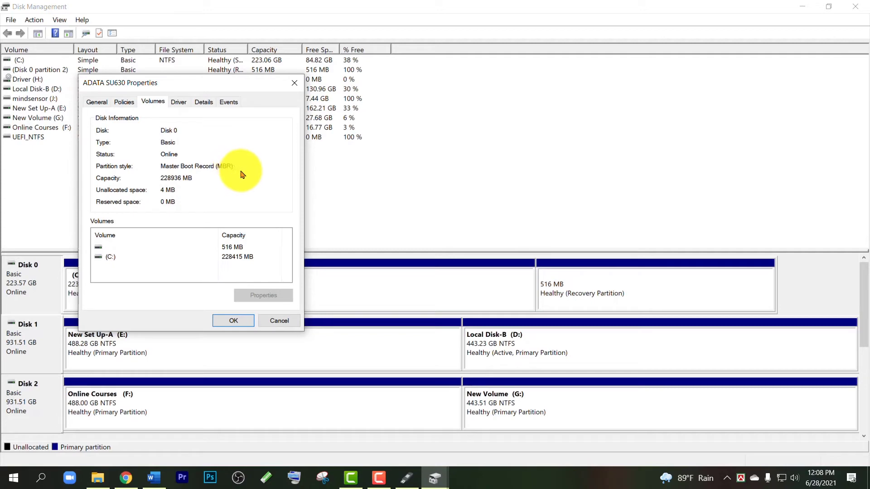
# Return to Rufus and set the partition scheme to MBR.
pyautogui.click(408, 478)
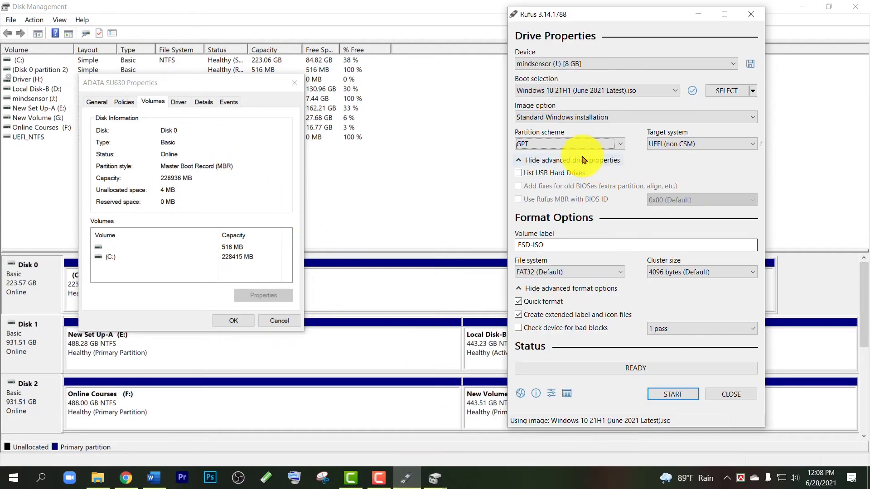
pyautogui.click(572, 143)
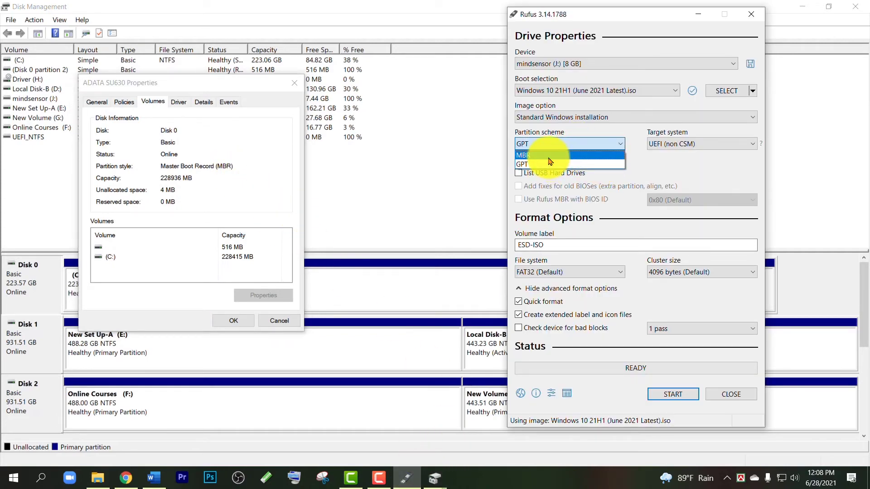
pyautogui.click(562, 155)
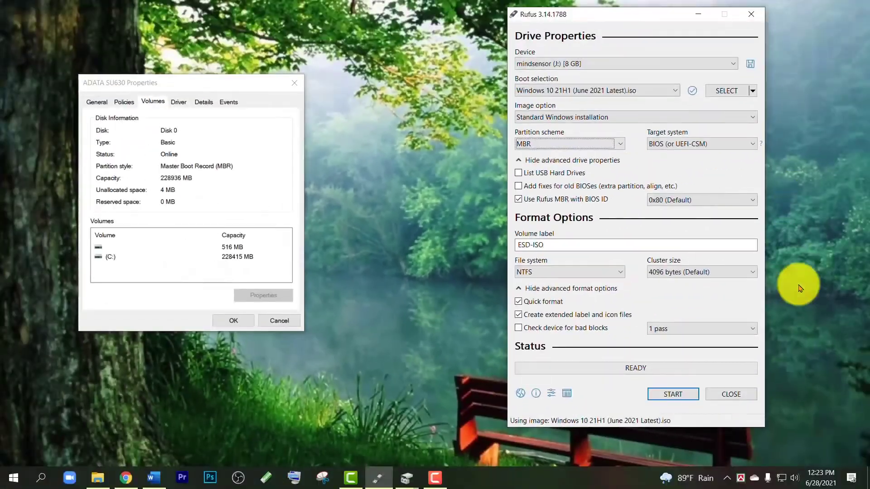
# Write the ISO to the USB drive, accepting that all its data is erased, and close Rufus once the copying finishes.
pyautogui.click(673, 397)
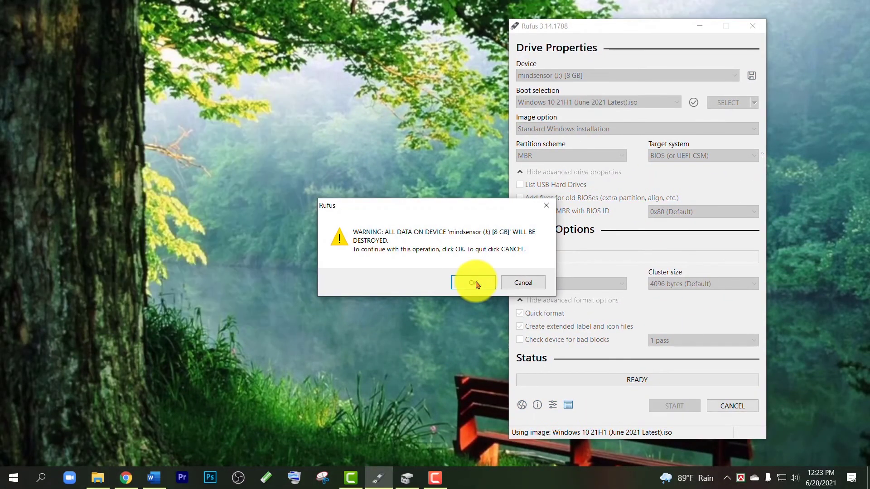
pyautogui.click(475, 283)
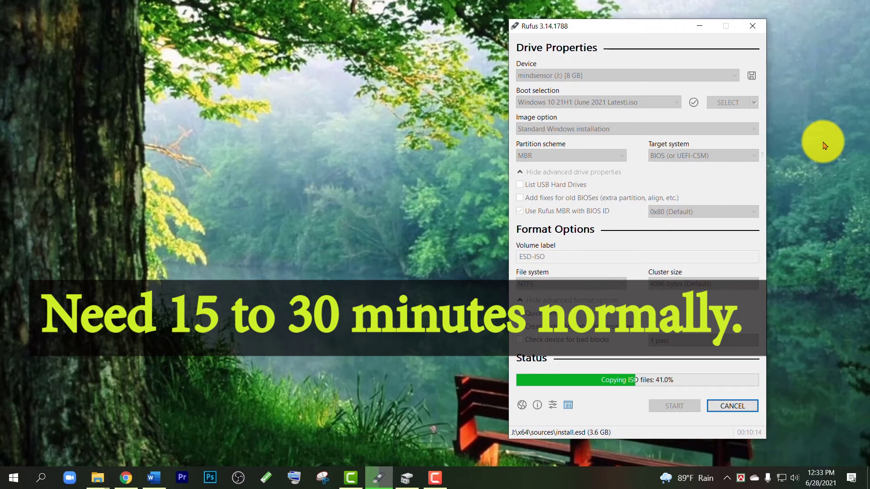
pyautogui.moveTo(640, 30); pyautogui.dragTo(457, 28)
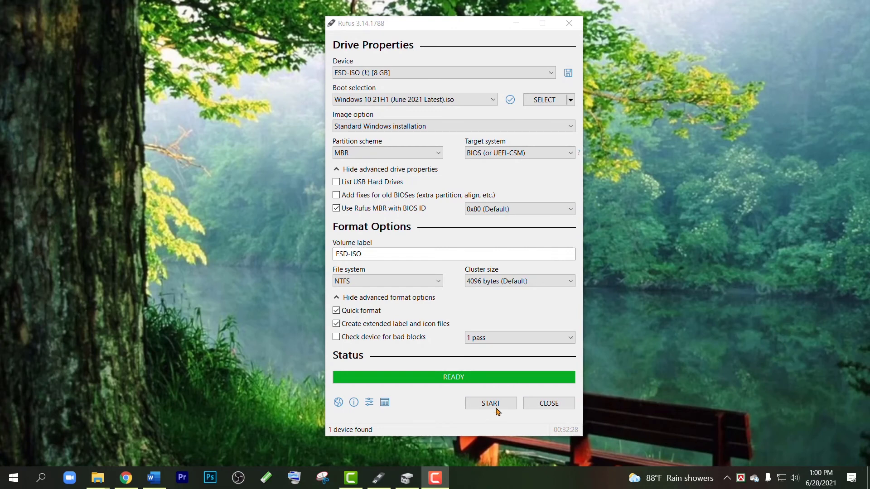
pyautogui.click(549, 405)
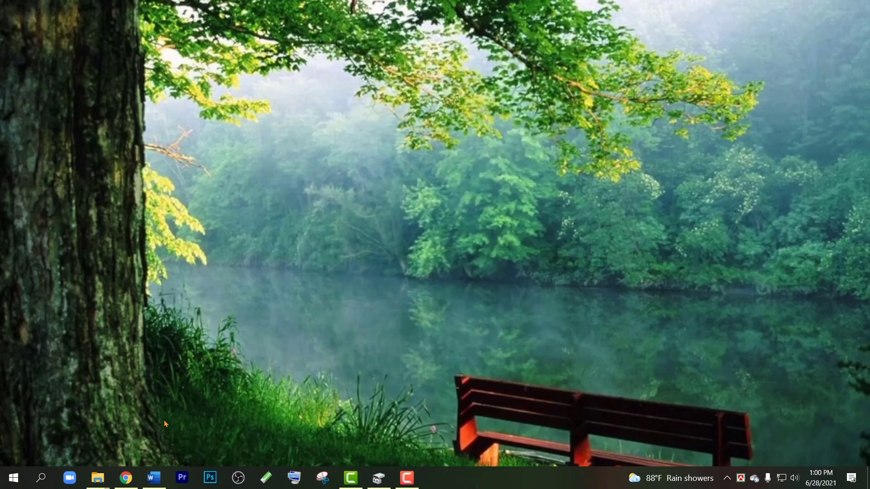
# Switch to the This PC window in File Explorer to check the ESD-ISO (J:) drive.
pyautogui.moveTo(109, 477)
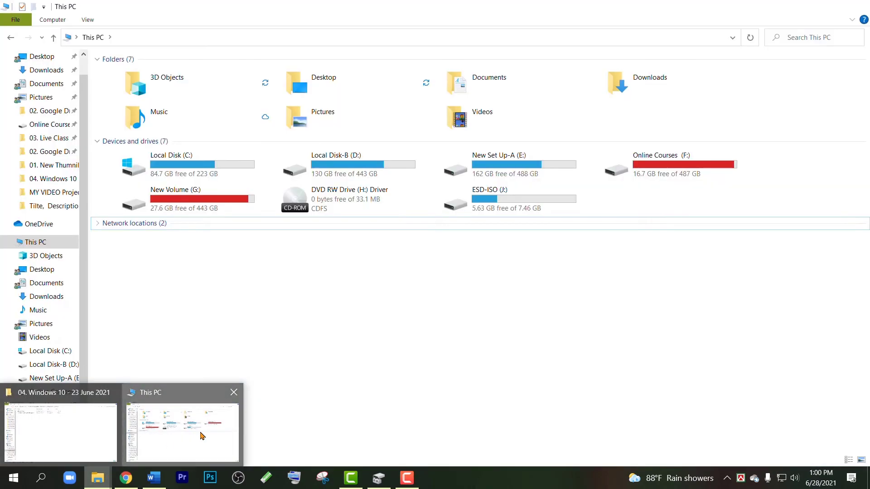
pyautogui.click(169, 449)
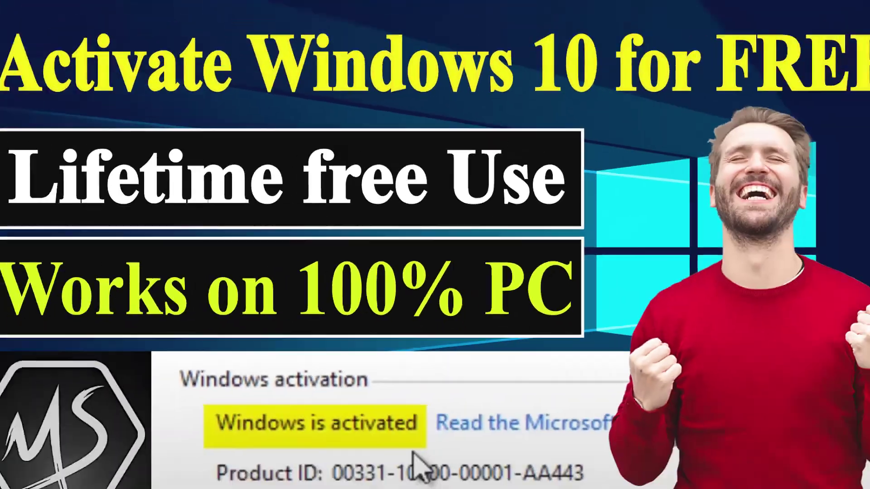